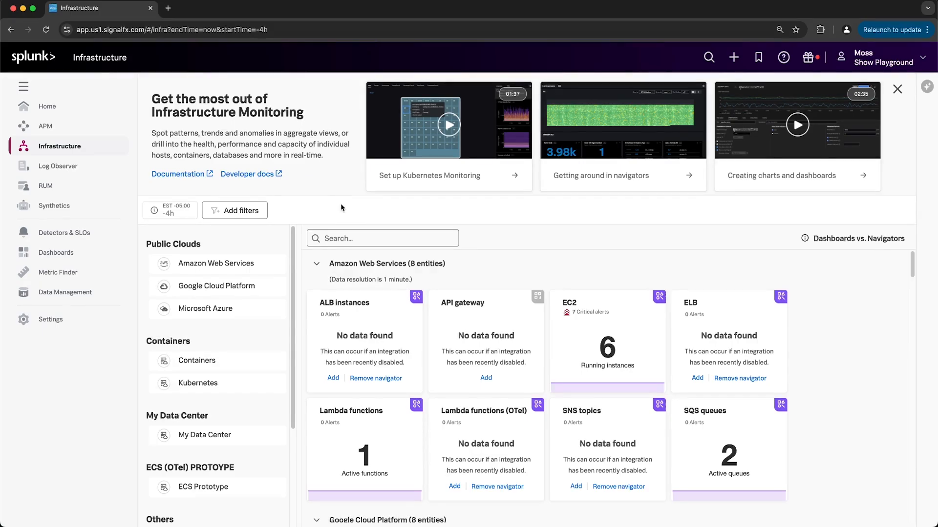
click(574, 308)
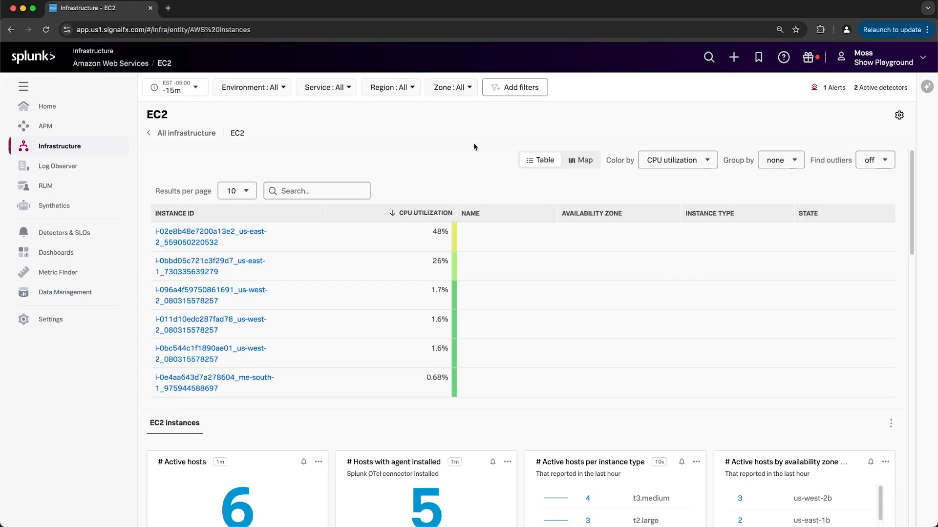
click(217, 238)
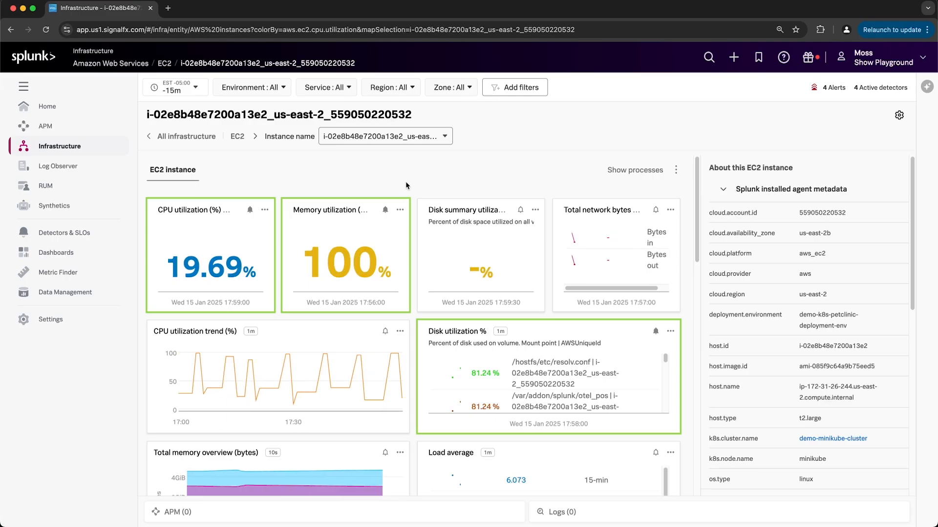
Create a new detector from the Memory utilization chart, appending the user's name to its name, and preview the alert rule over the past hour.
click(385, 209)
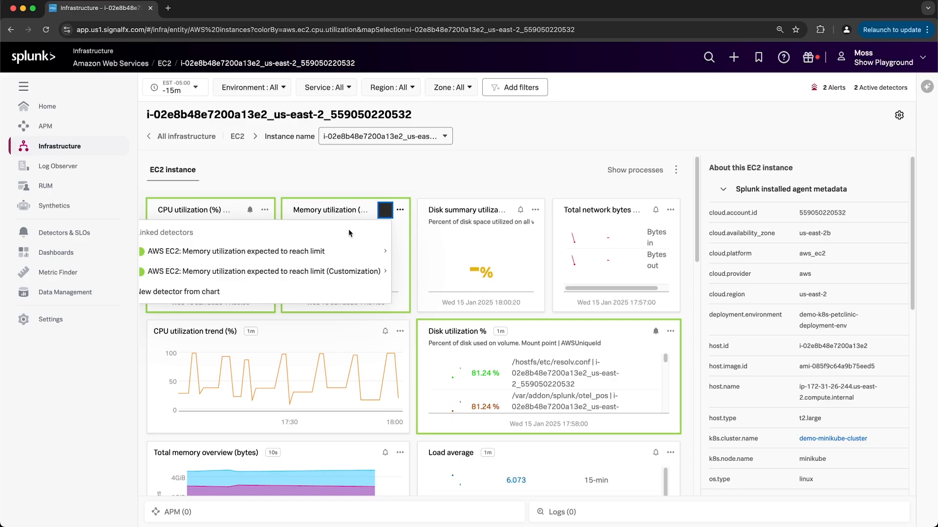
click(225, 296)
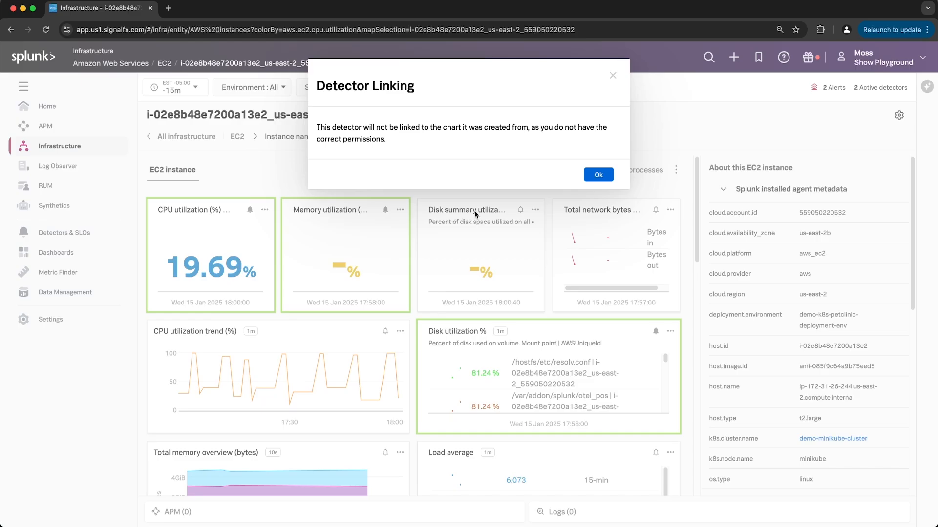
click(599, 174)
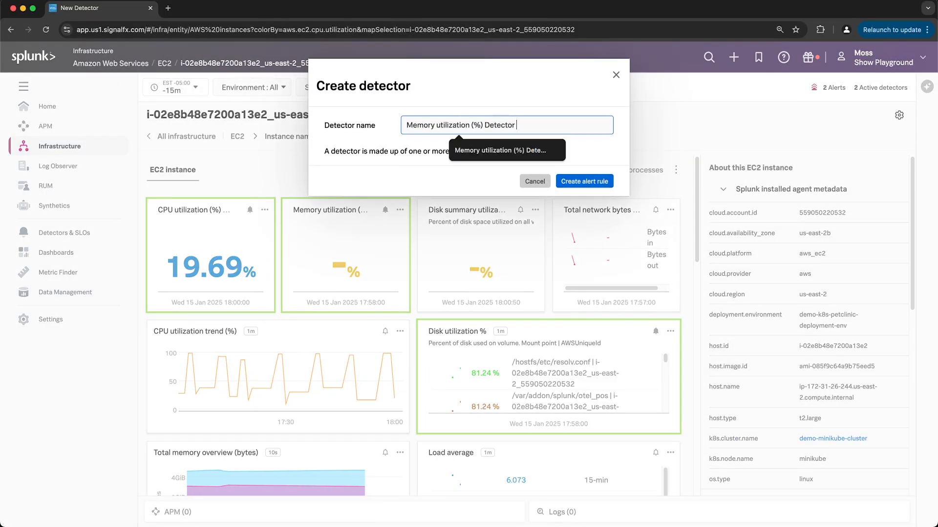
text(- Moss)
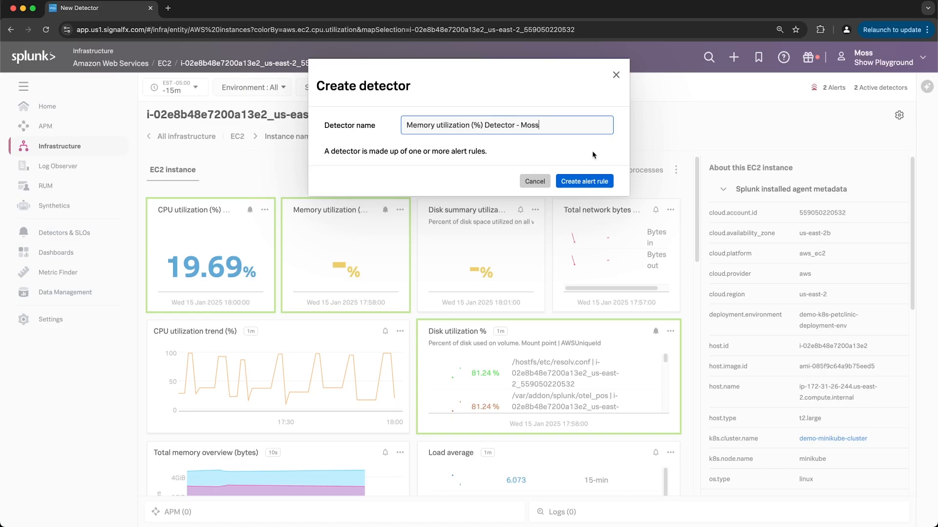
click(589, 180)
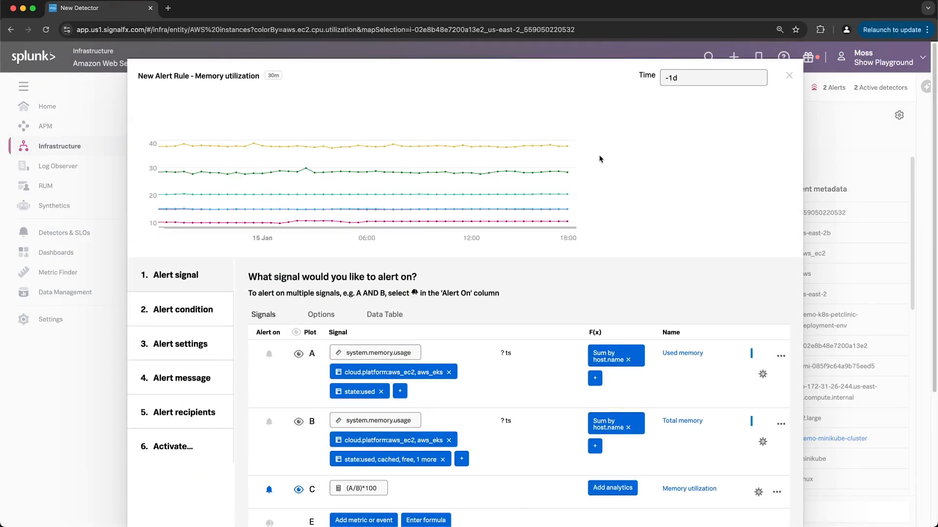
click(676, 79)
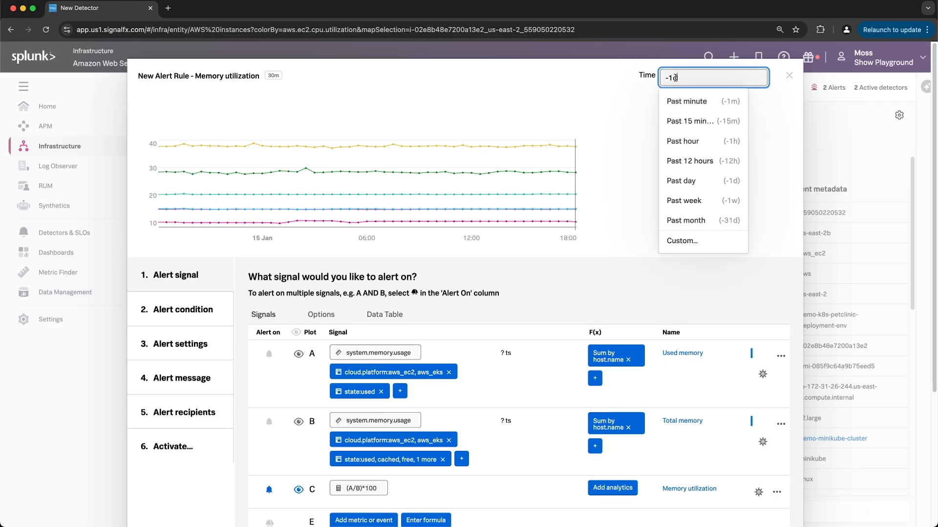
click(692, 142)
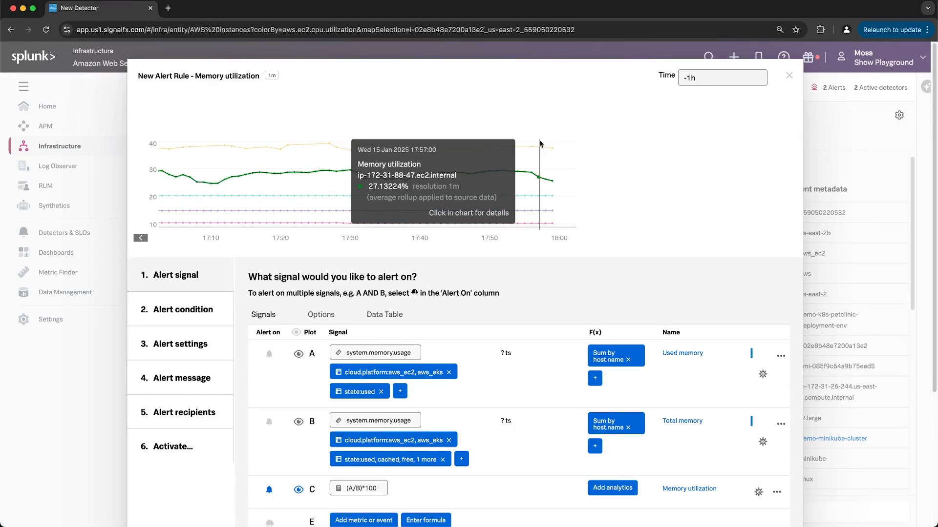
Choose Static Threshold as the alert condition and proceed to the alert settings.
click(207, 319)
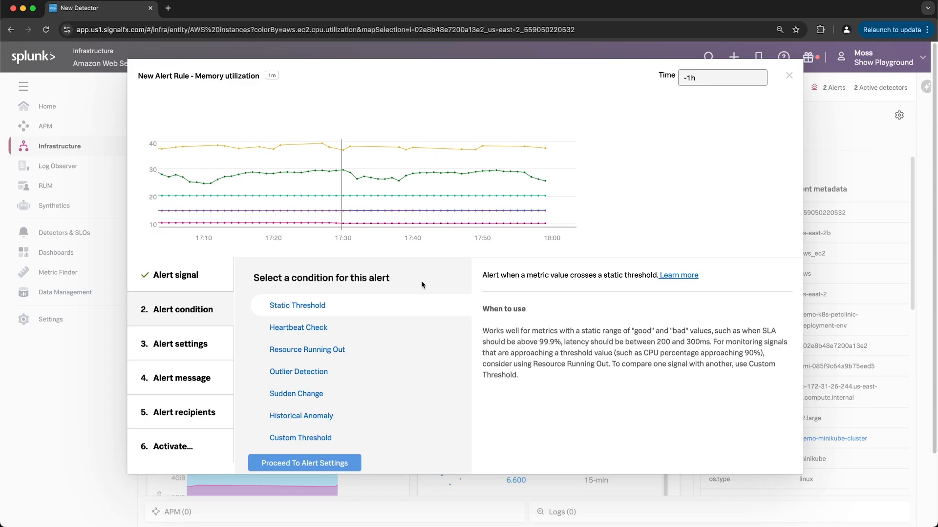
click(346, 306)
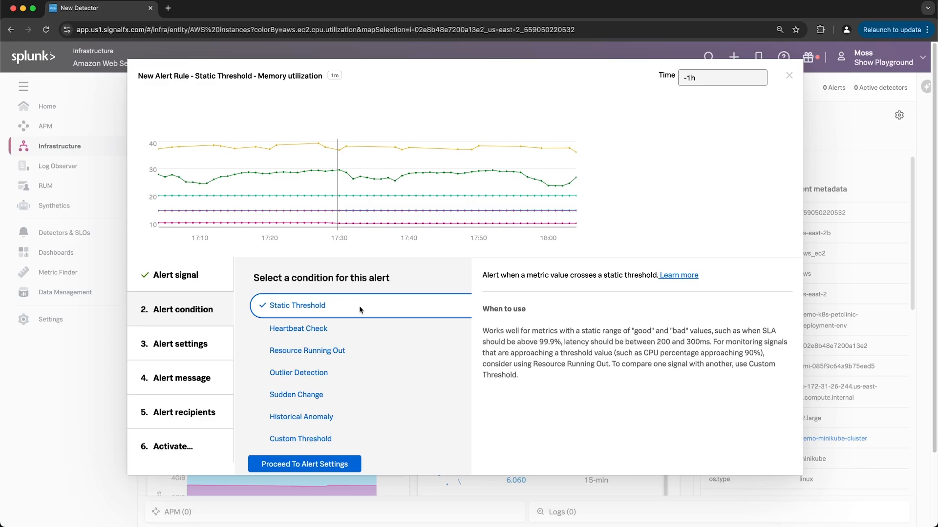
click(330, 471)
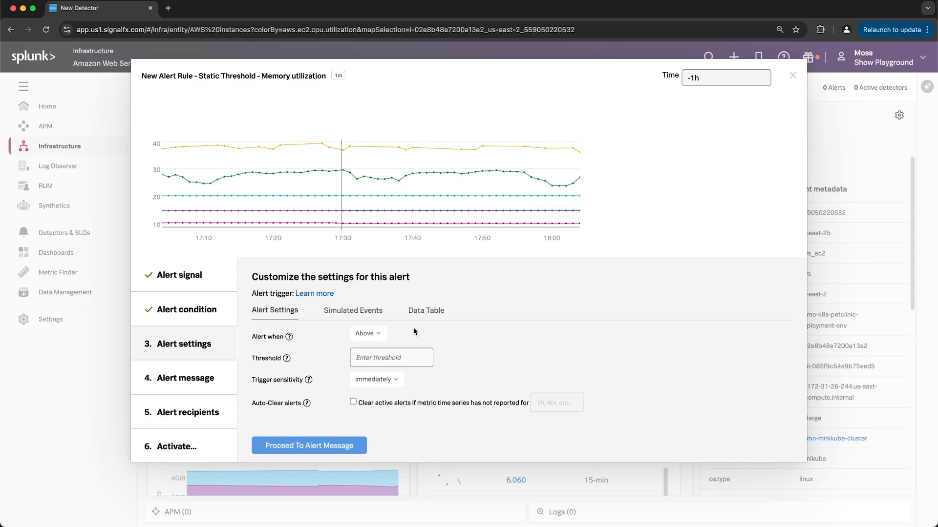
Set the alert to trigger when memory utilization is above a threshold of 50.
click(381, 336)
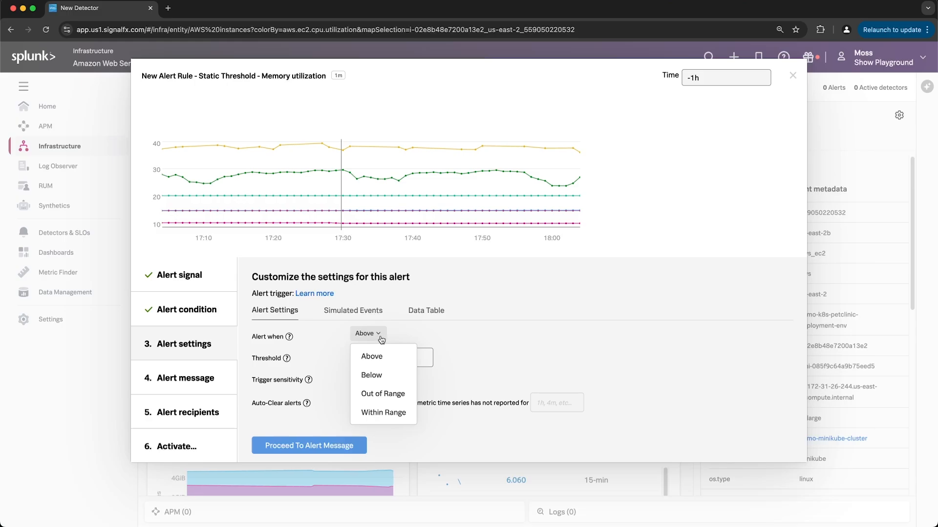
click(387, 359)
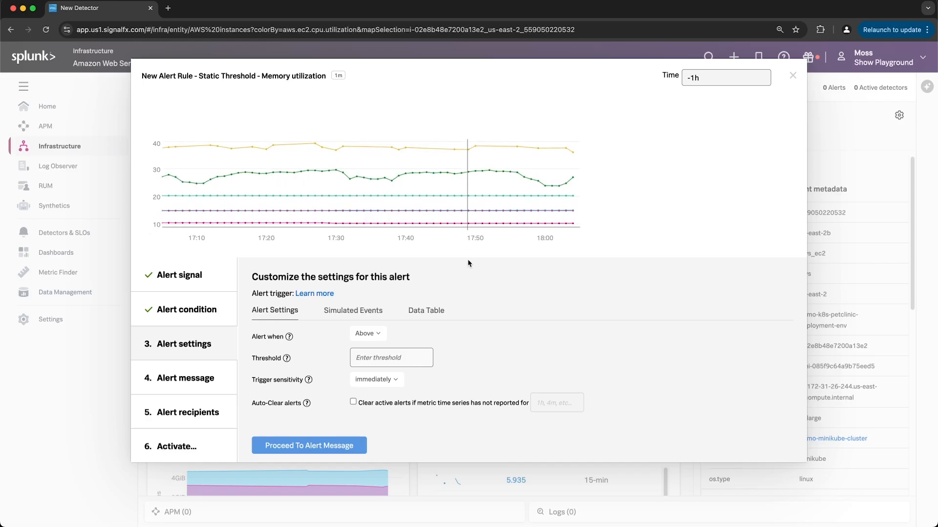
click(377, 358)
text(50)
click(481, 359)
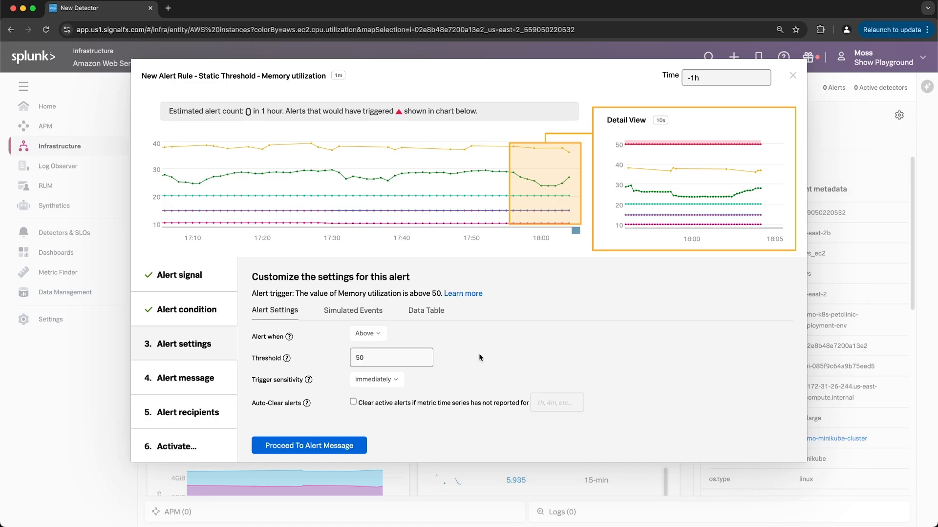
Set the alert threshold to 20.
mouse_move(202, 113)
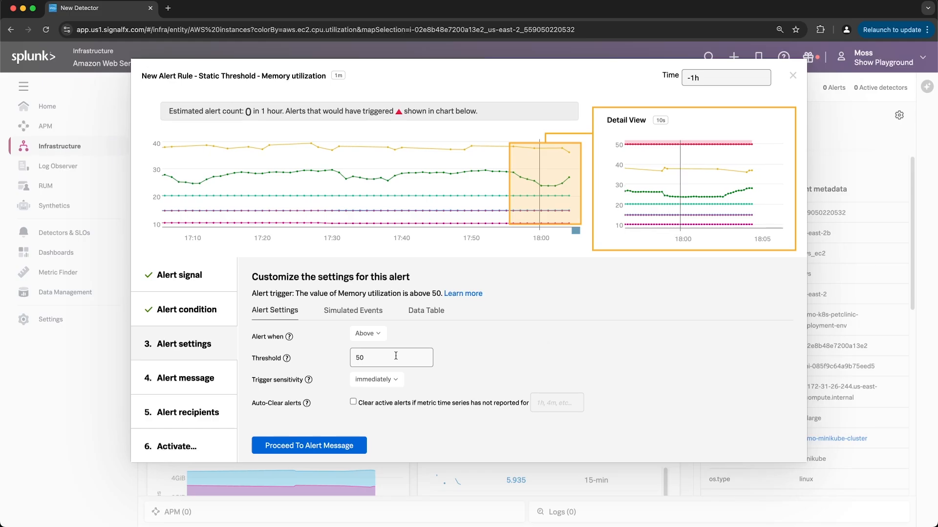
click(362, 357)
text(20)
click(475, 350)
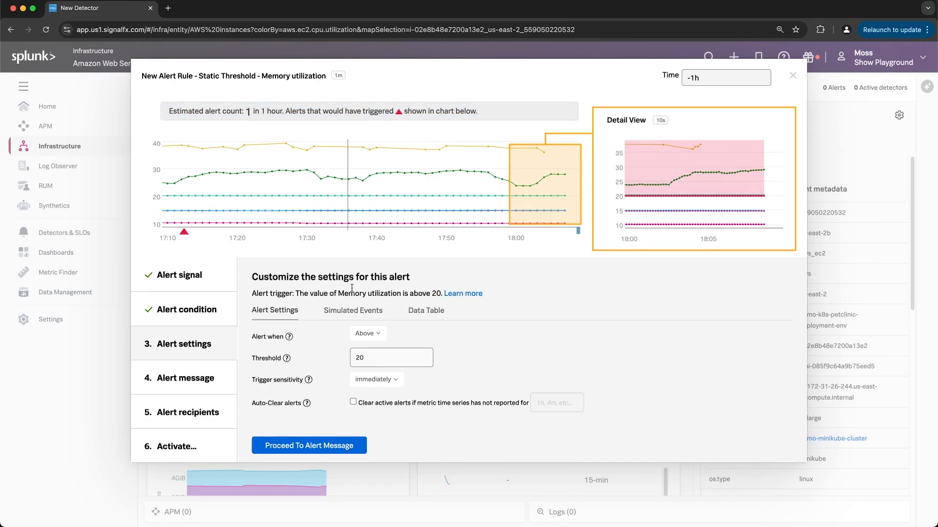
mouse_move(245, 117)
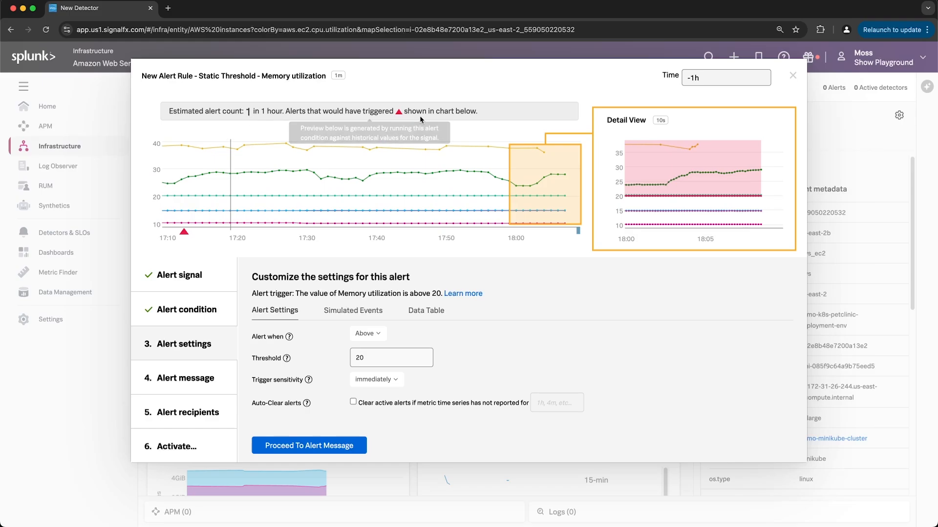
mouse_move(219, 217)
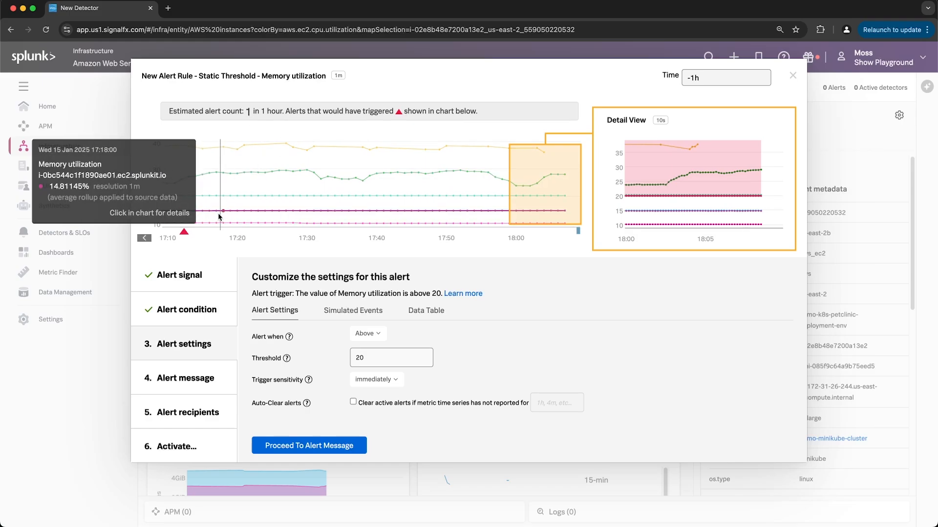
mouse_move(185, 236)
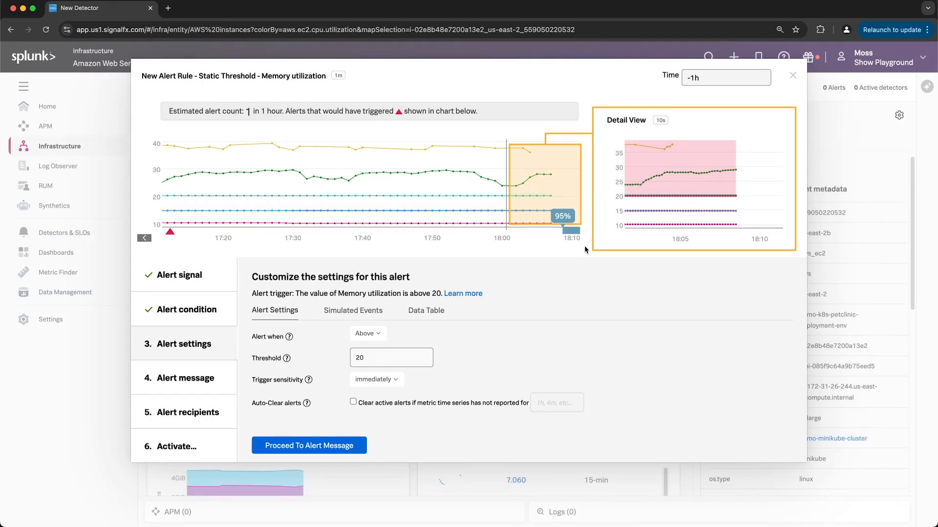
Set trigger sensitivity to 100 percent of duration over 5m, then close the alert rule and discard its changes.
click(396, 381)
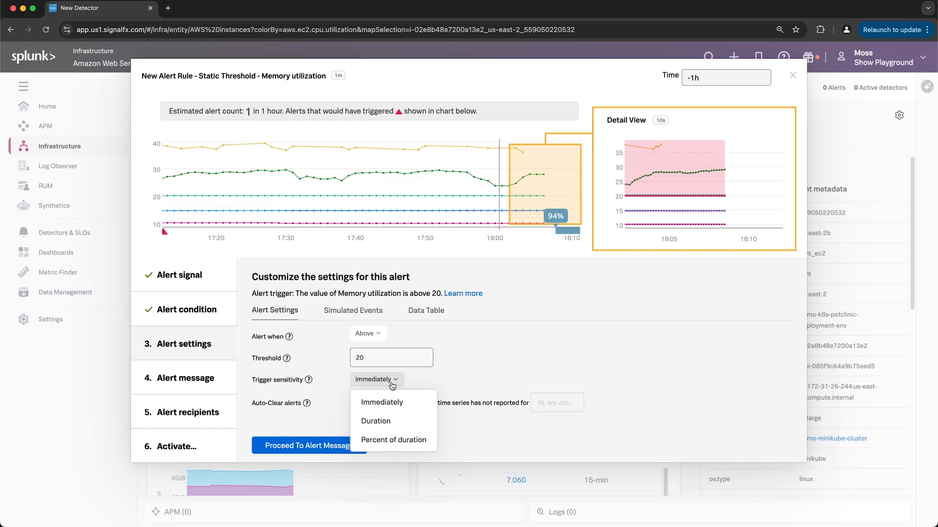
click(410, 420)
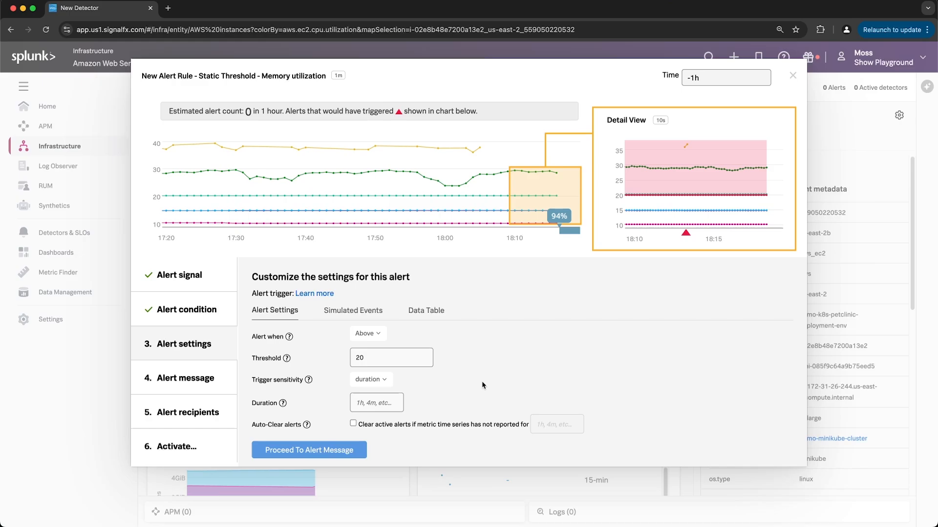
click(364, 379)
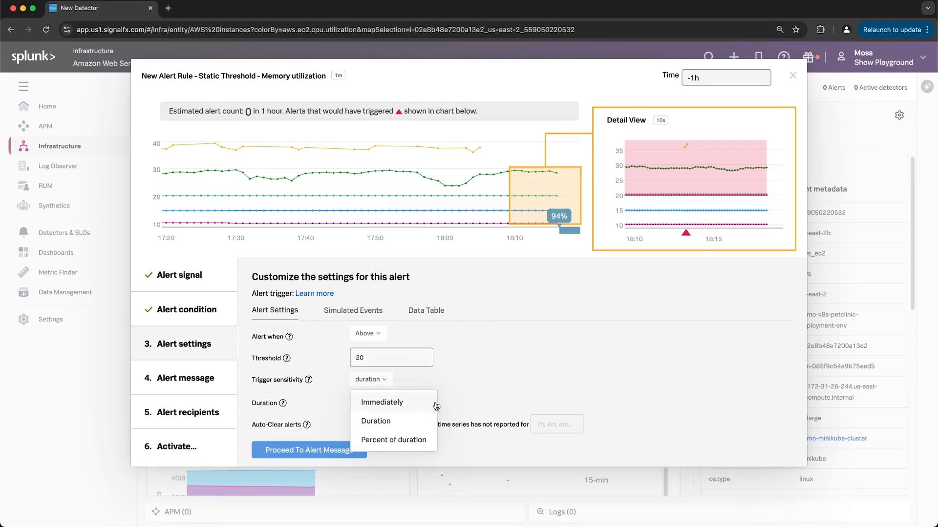
click(423, 441)
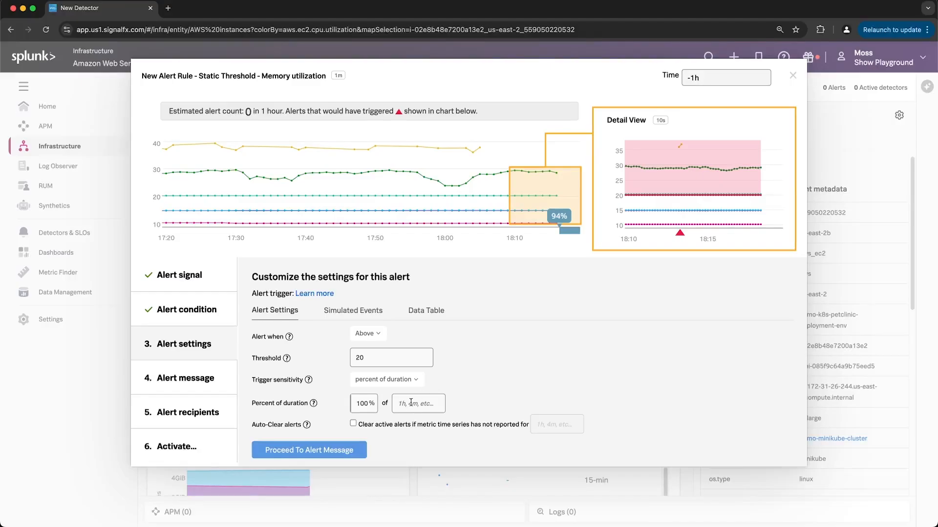
click(411, 402)
text(5m)
click(496, 376)
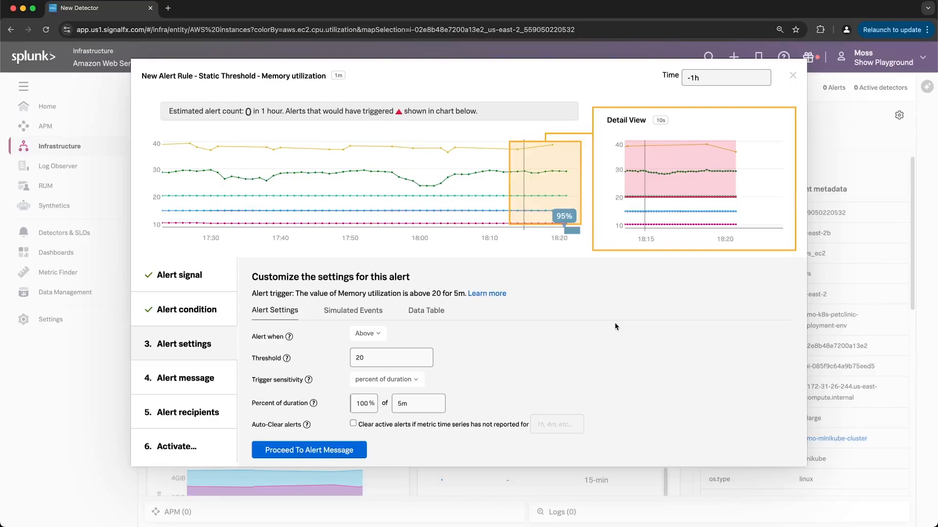
click(793, 76)
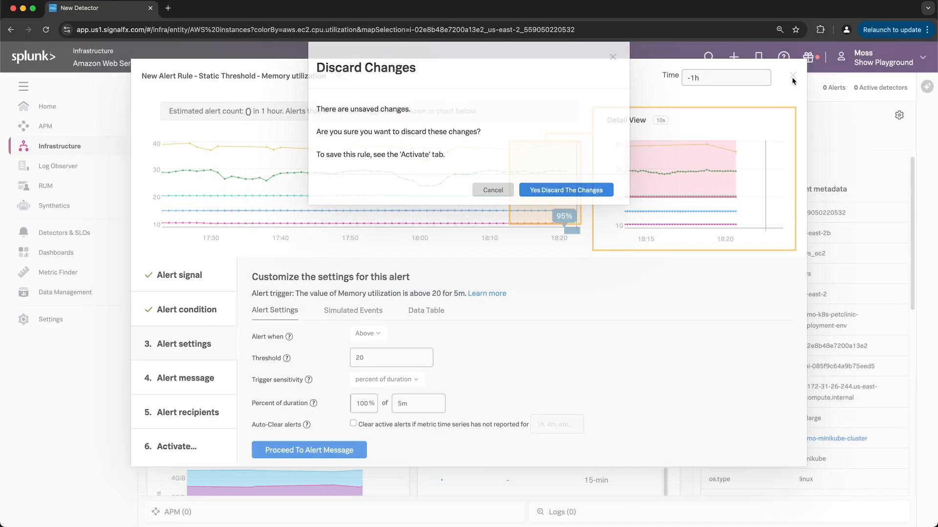
click(541, 208)
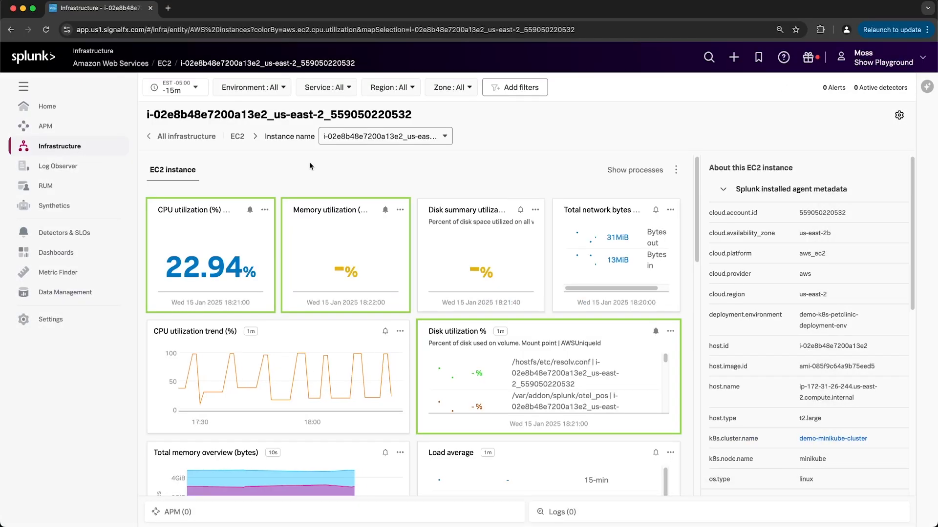
Open the Synthetics test CC - Online Boutique - US - Desktop and start creating a detector for it.
click(54, 206)
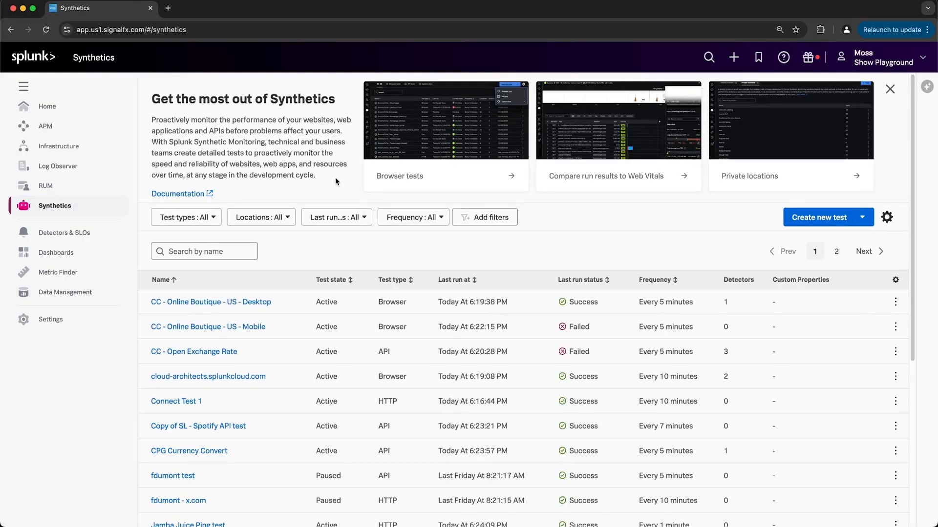
click(255, 302)
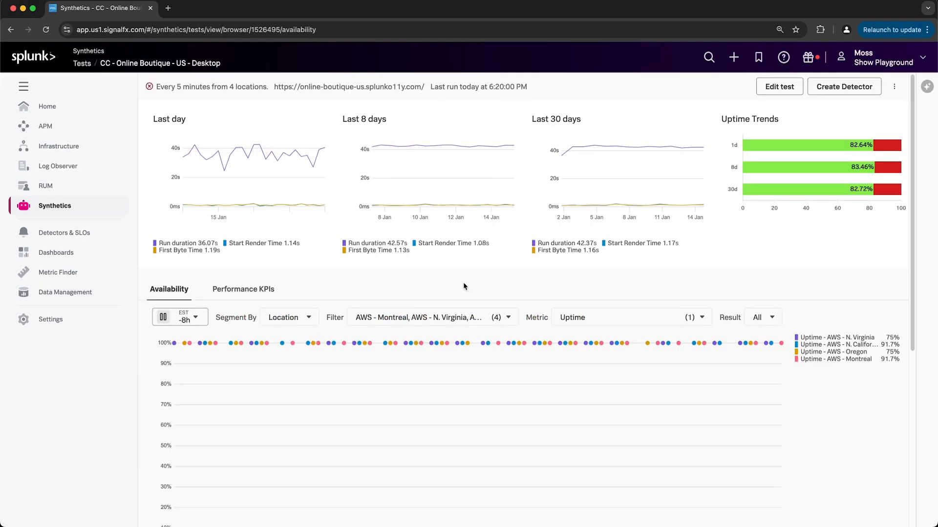
click(839, 88)
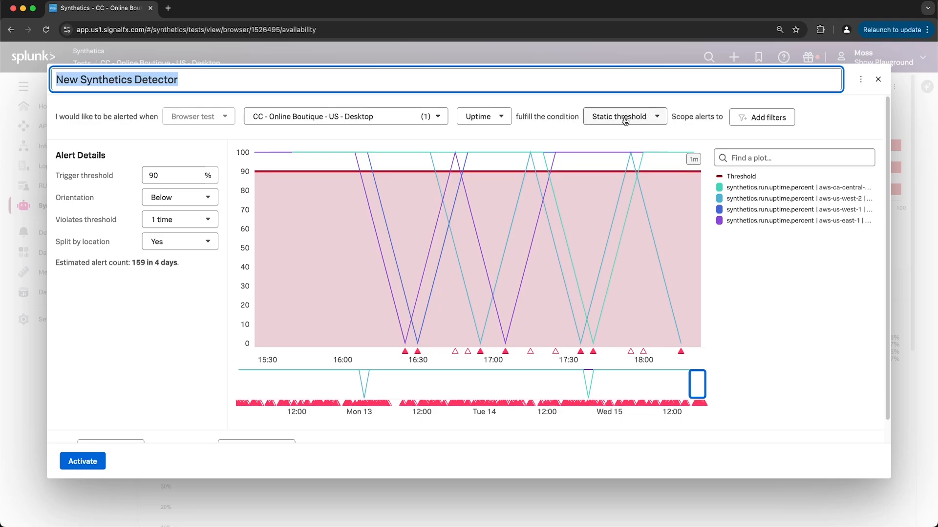
Browse the metrics available for the synthetics detector's alert condition.
click(605, 121)
click(529, 134)
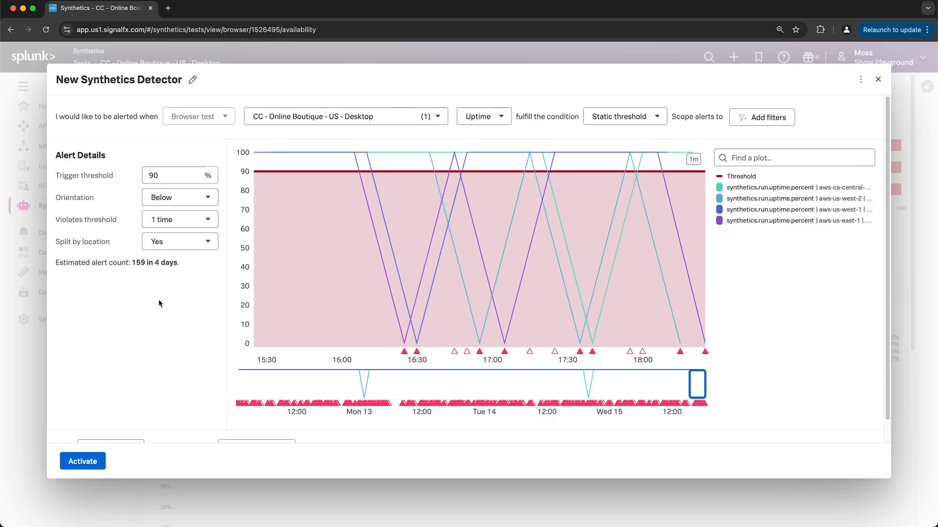
click(502, 118)
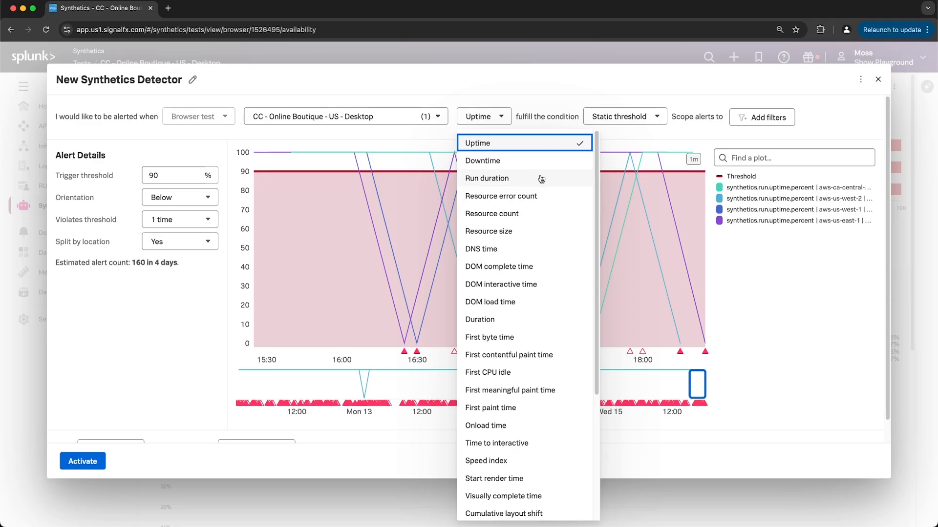
scroll(527, 340, down, 1)
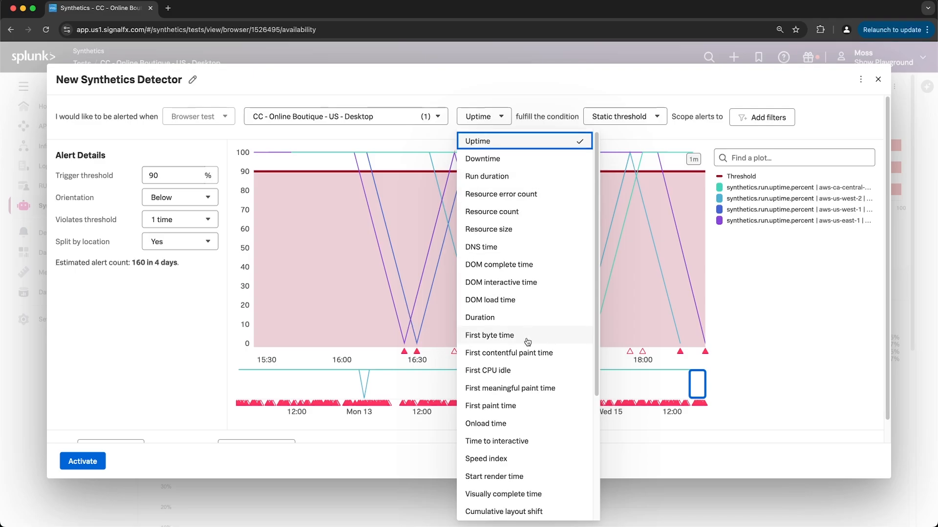
click(145, 330)
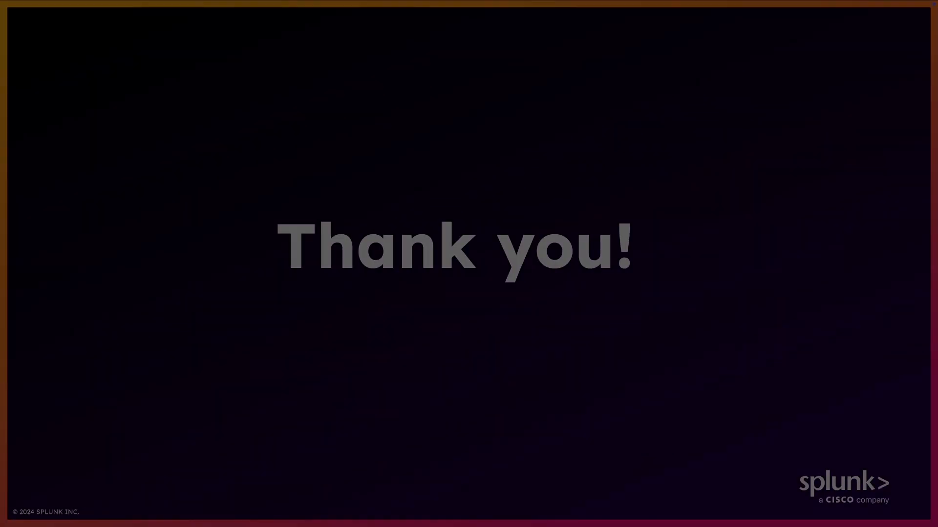